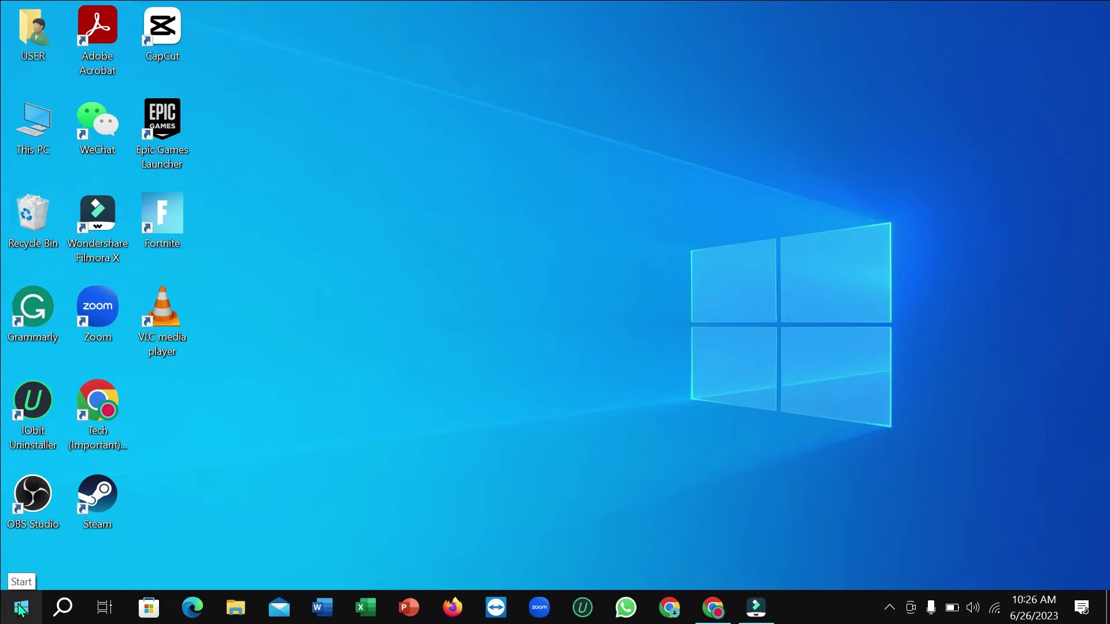
- Launch Settings from the Start menu and go to Update & Security's Windows Update page
left_click(21, 609)
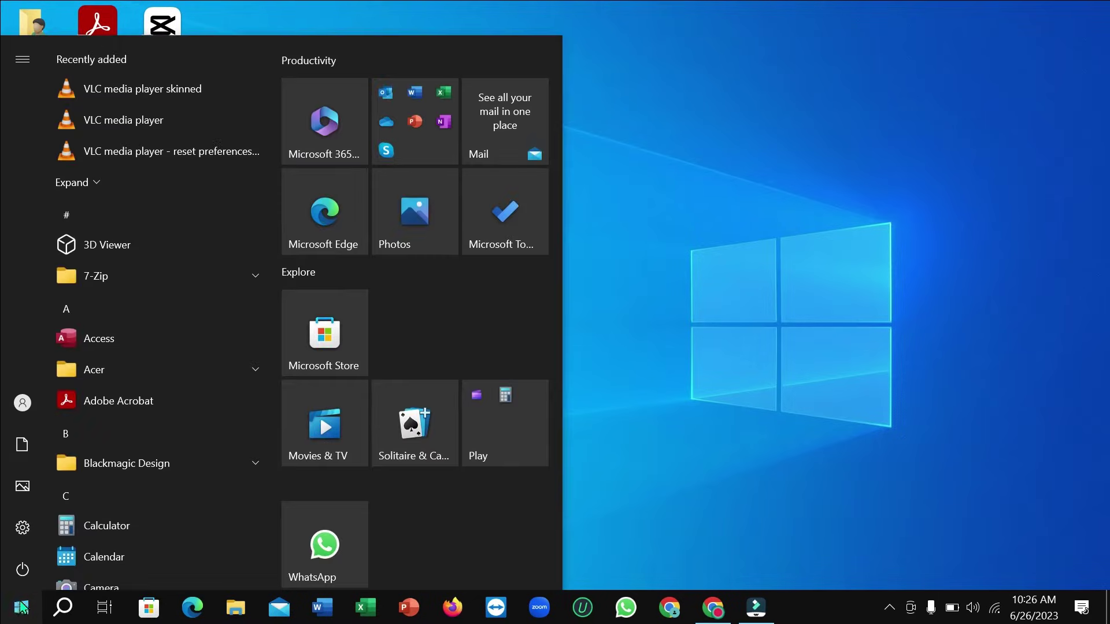
left_click(24, 529)
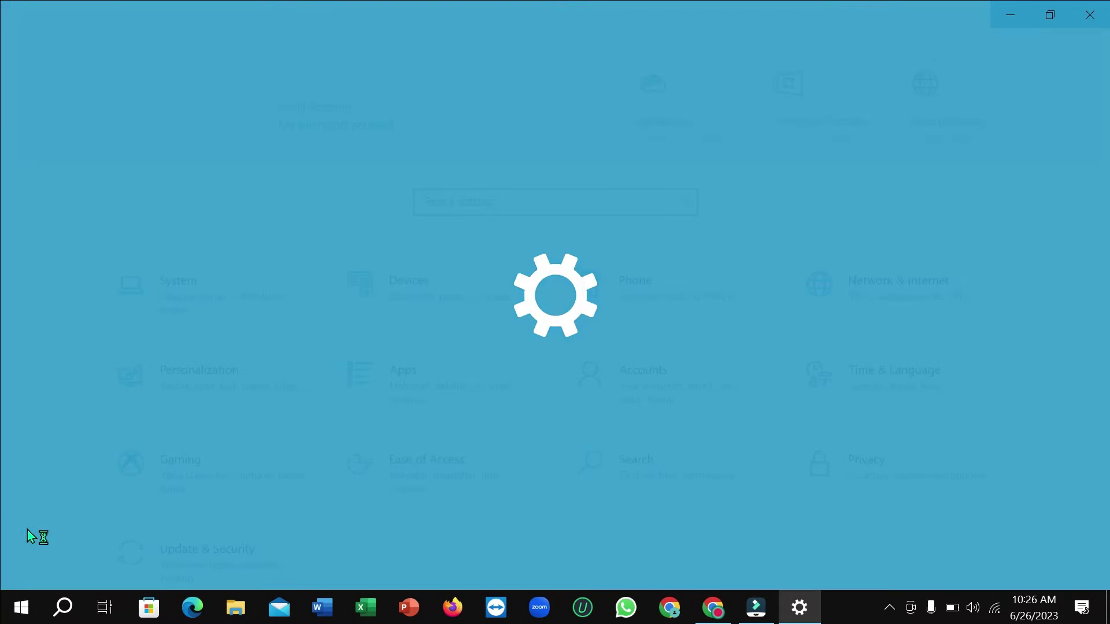
scroll(244, 373, "down", 1)
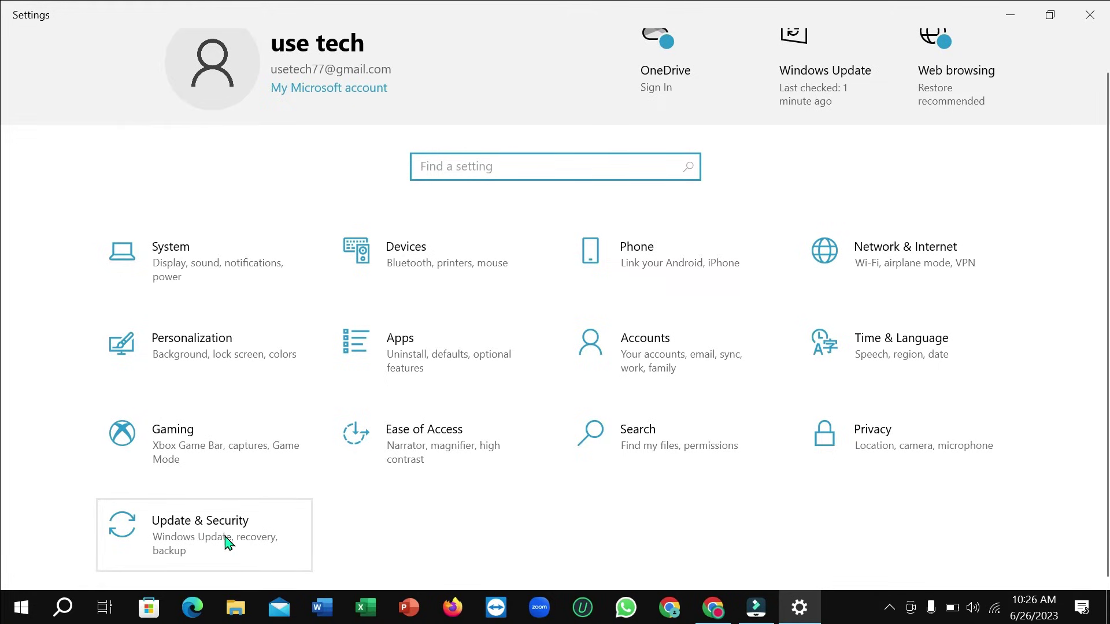
left_click(227, 538)
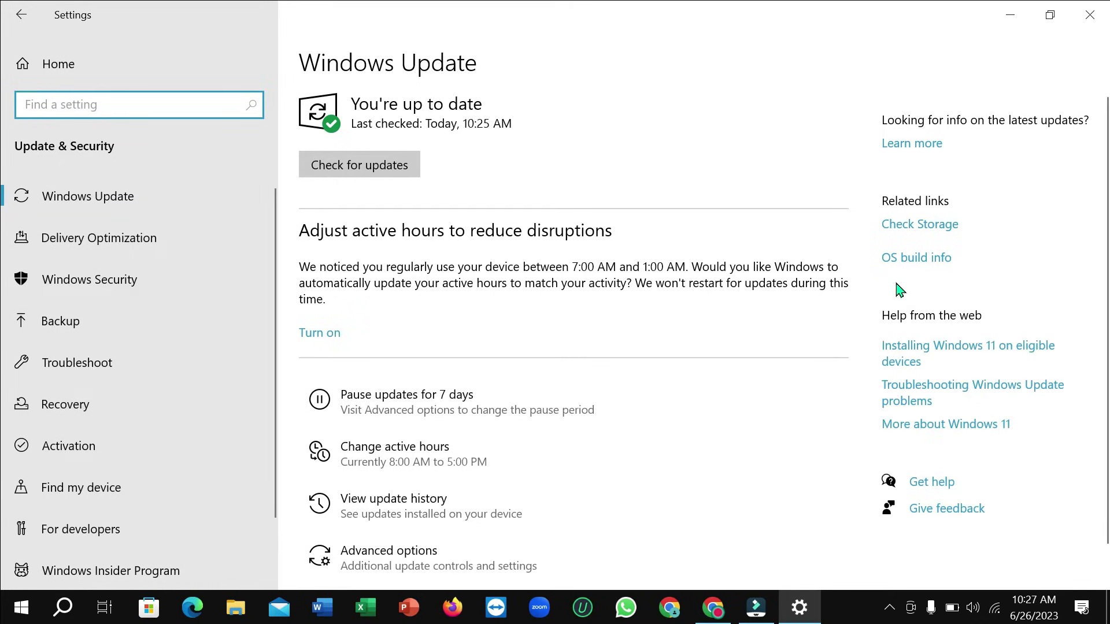
- Open OS build info and highlight the Edition value 'Windows 10 Pro' under Windows specifications
left_click(919, 257)
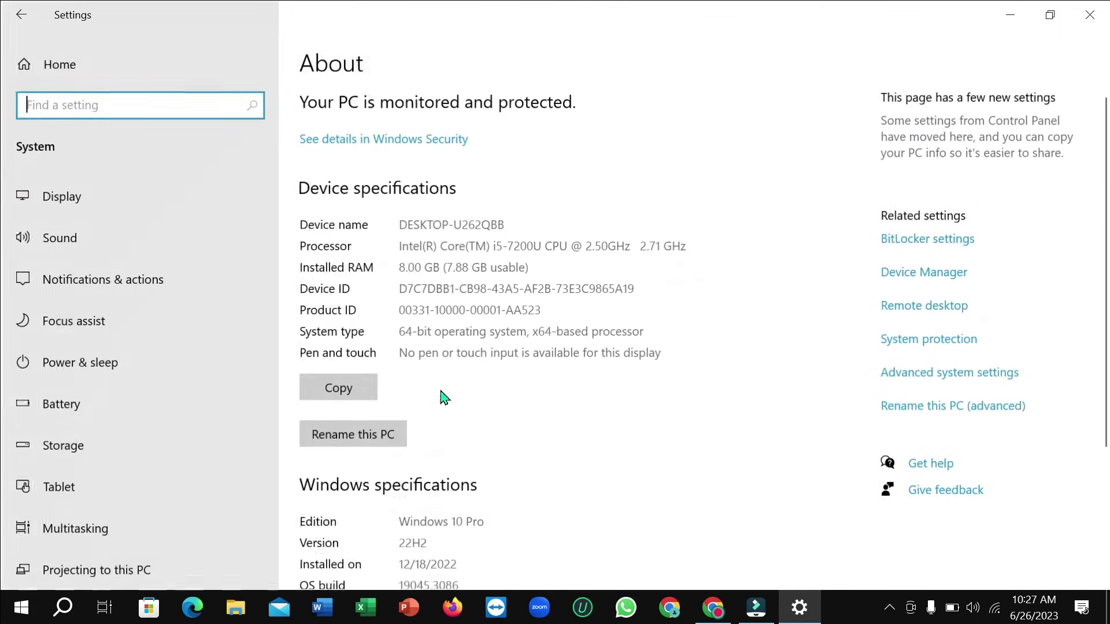
scroll(577, 304, "down", 5)
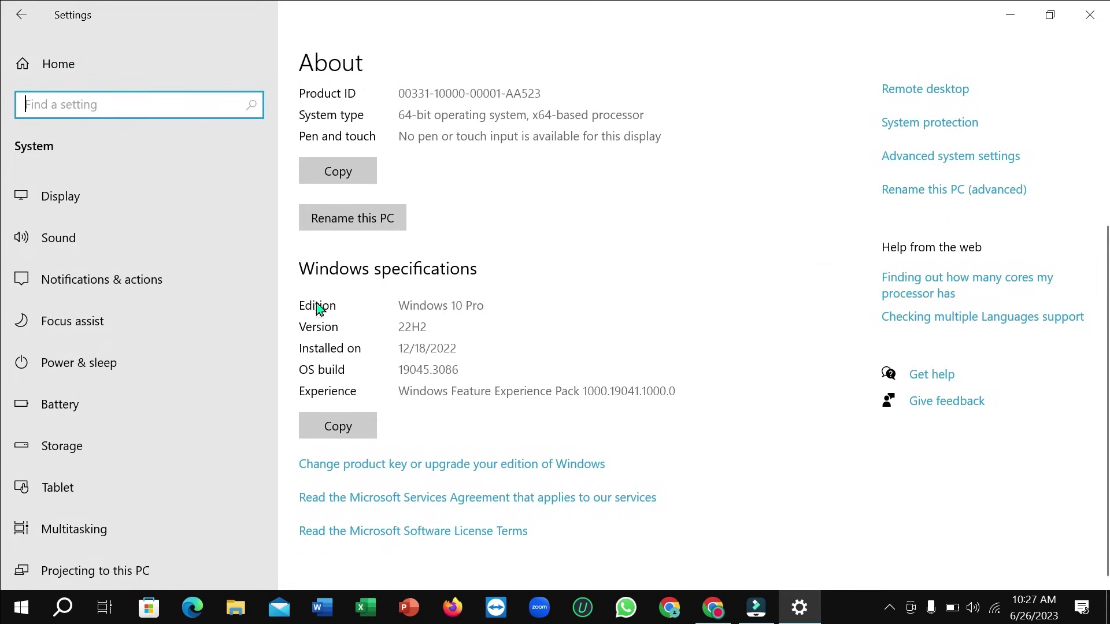
left_click(400, 304)
left_click_drag(400, 304, 520, 300)
left_click(508, 302)
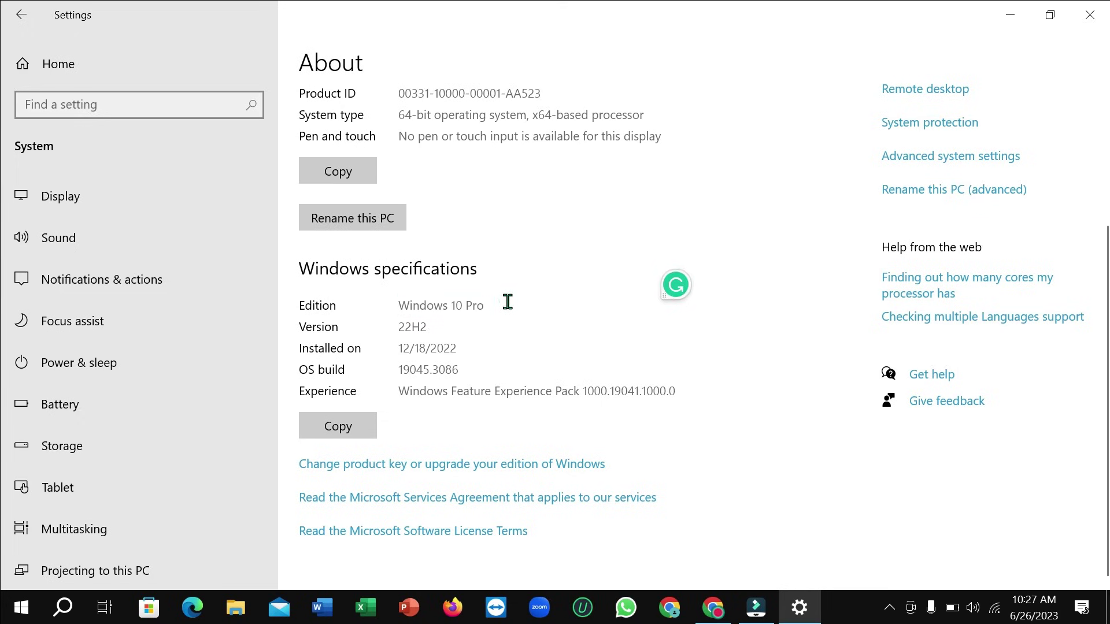
left_click_drag(399, 306, 495, 306)
left_click(542, 298)
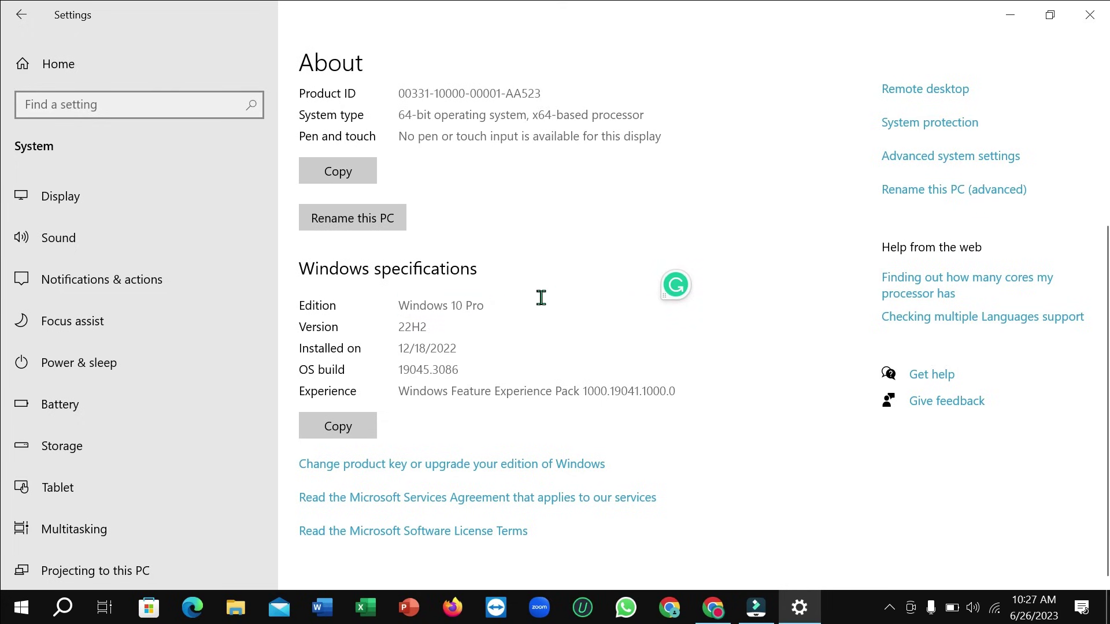